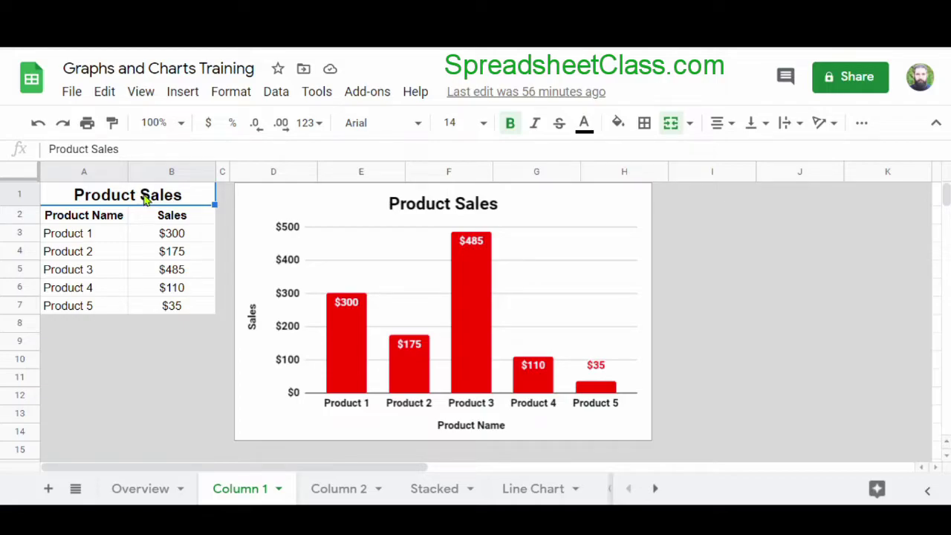
# Insert a chart from the Product Sales table A1:B7
pyautogui.moveTo(145, 199); pyautogui.dragTo(187, 312)
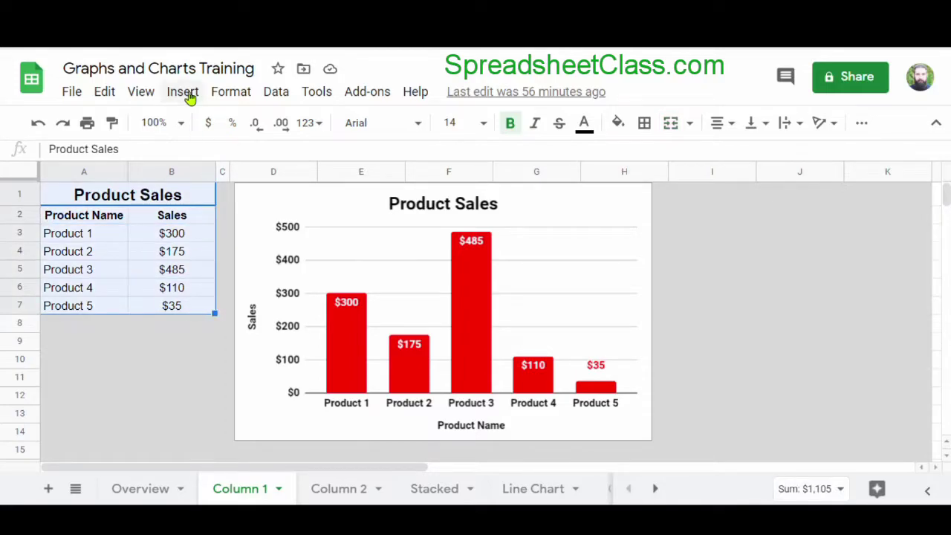
pyautogui.click(187, 95)
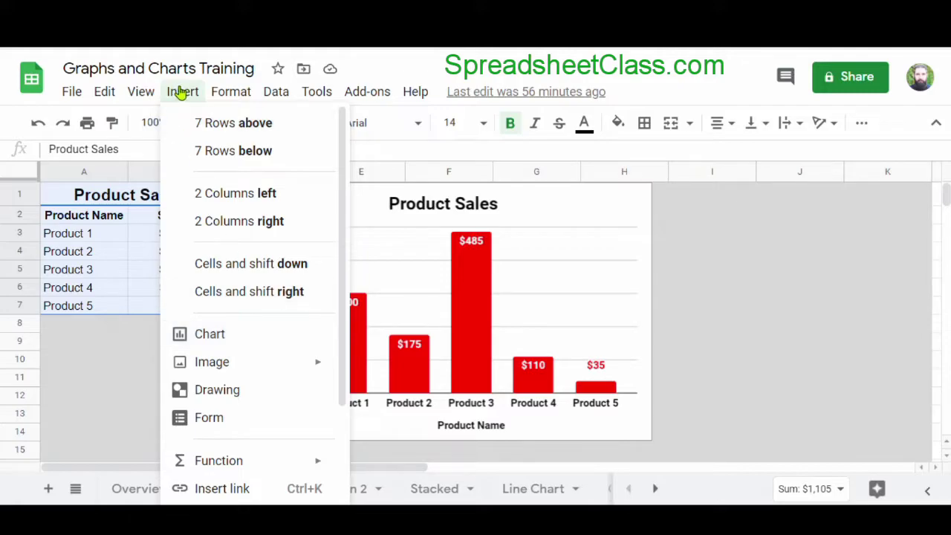
pyautogui.click(268, 338)
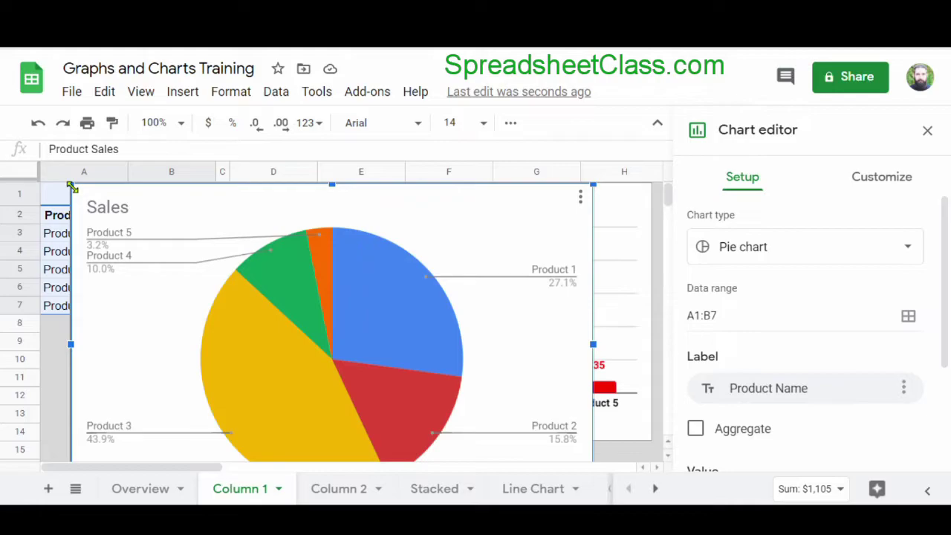
# Shrink the new pie chart and place it to the right of the data table
pyautogui.moveTo(72, 187); pyautogui.dragTo(196, 269)
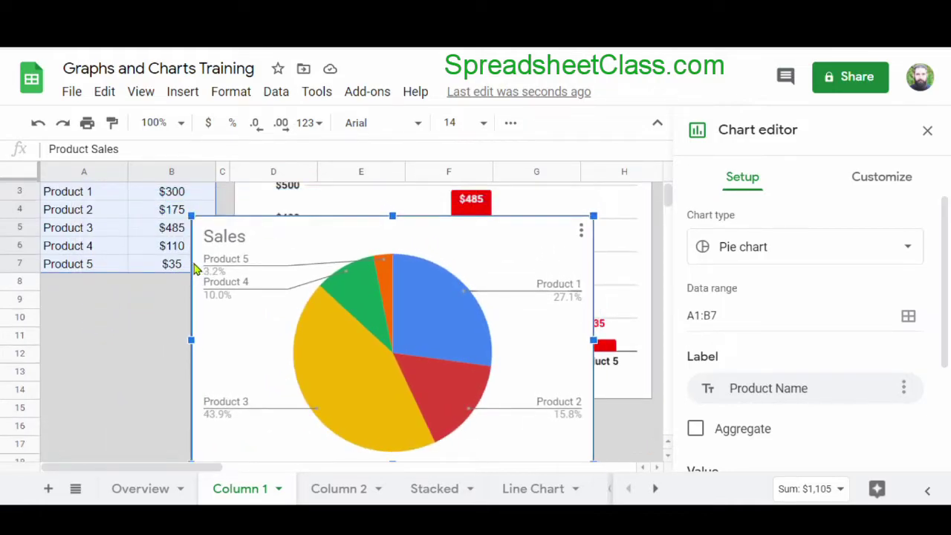
pyautogui.scroll(1, 428, 365)
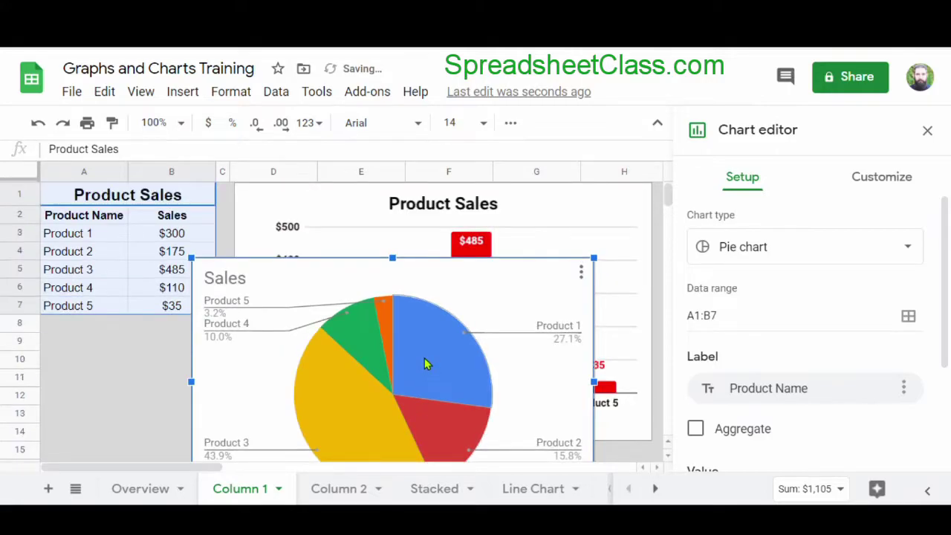
pyautogui.moveTo(471, 314); pyautogui.dragTo(518, 233)
pyautogui.click(208, 348)
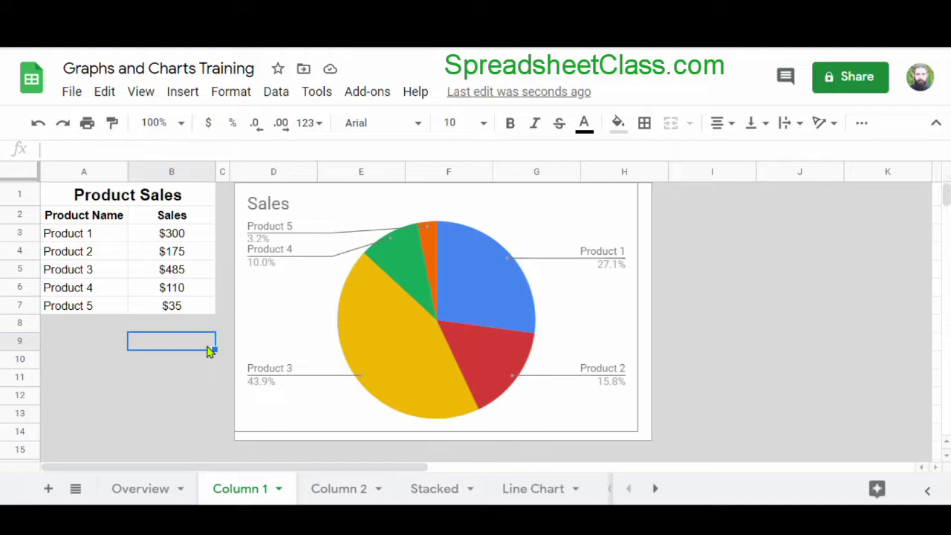
# Change the chart type from pie to Column chart so it plots each product's sales
pyautogui.doubleClick(542, 226)
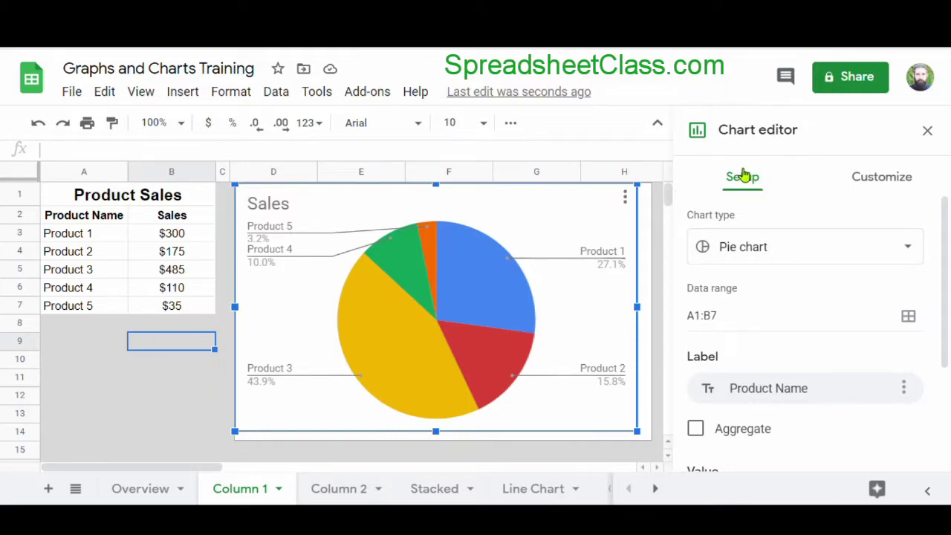
pyautogui.click(826, 258)
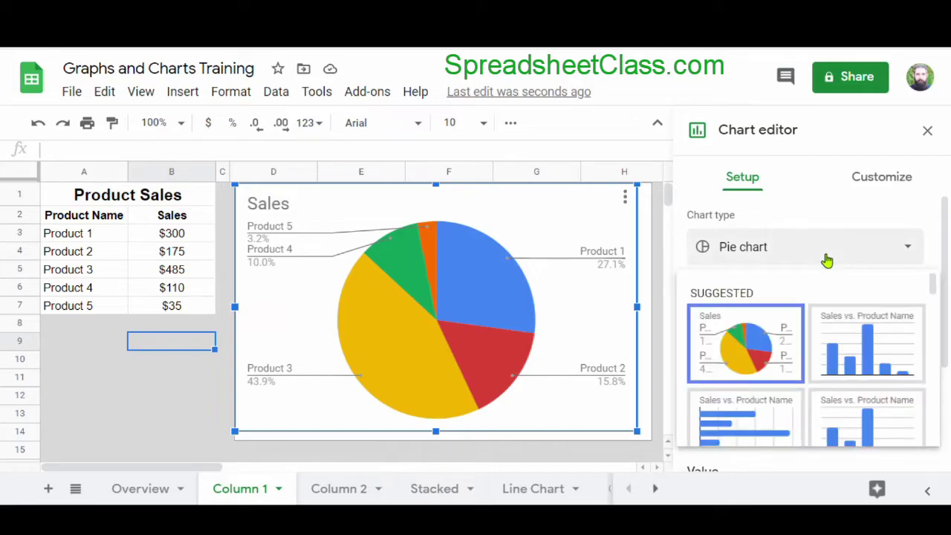
pyautogui.scroll(-2, 825, 325)
pyautogui.scroll(-4, 825, 326)
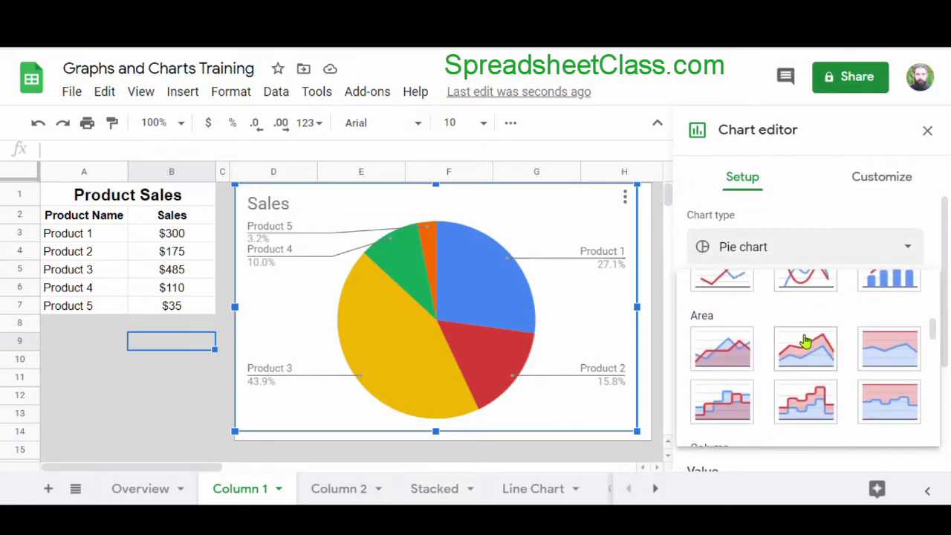
pyautogui.scroll(1, 755, 320)
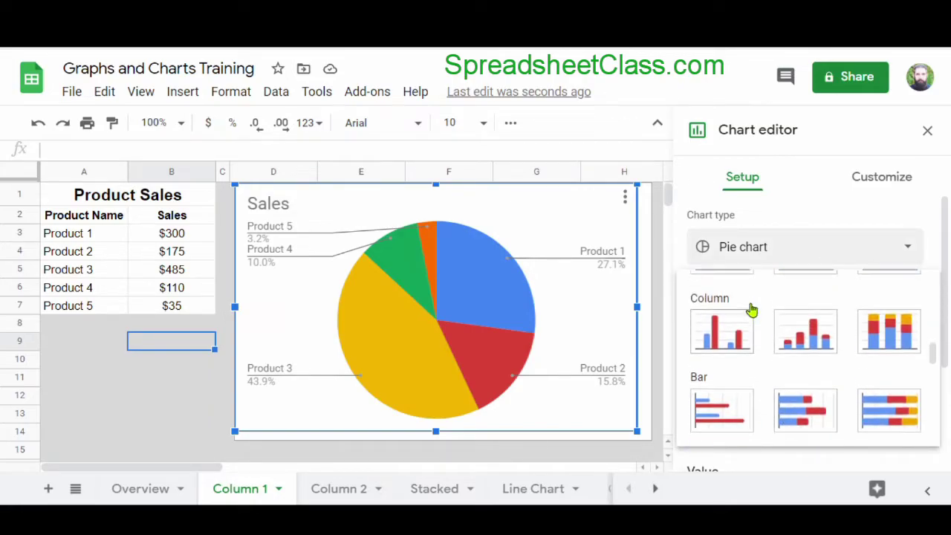
pyautogui.click(732, 341)
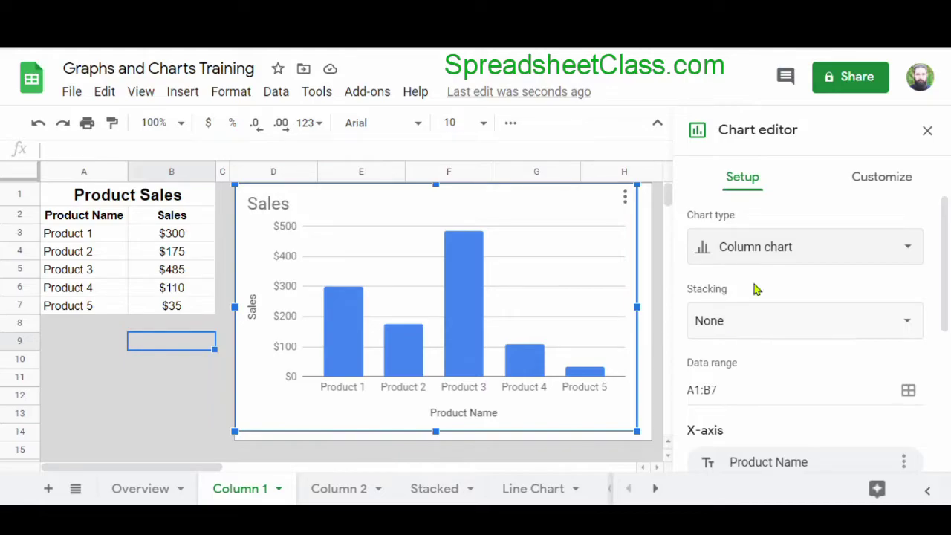
pyautogui.click(202, 393)
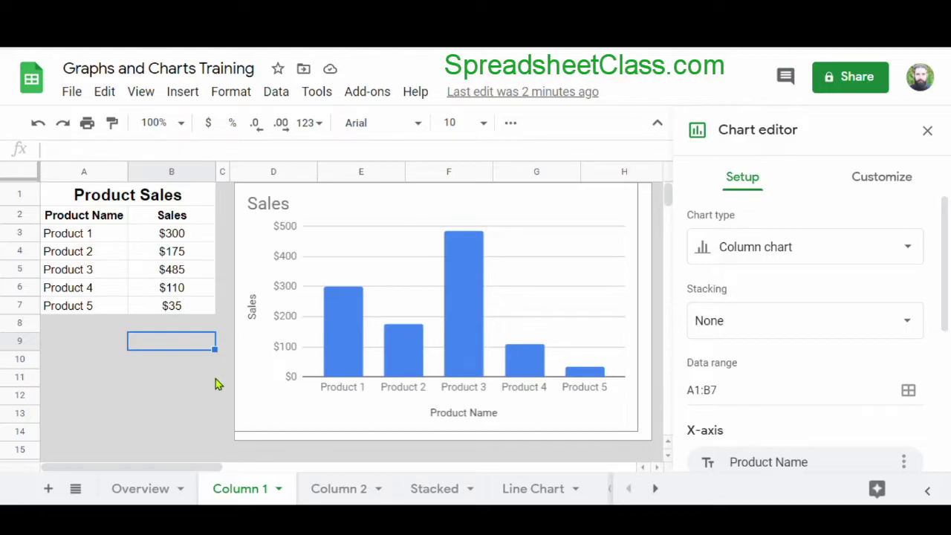
# Replace the chart title 'Sales' with 'Product Sales'
pyautogui.click(269, 212)
pyautogui.click(279, 208)
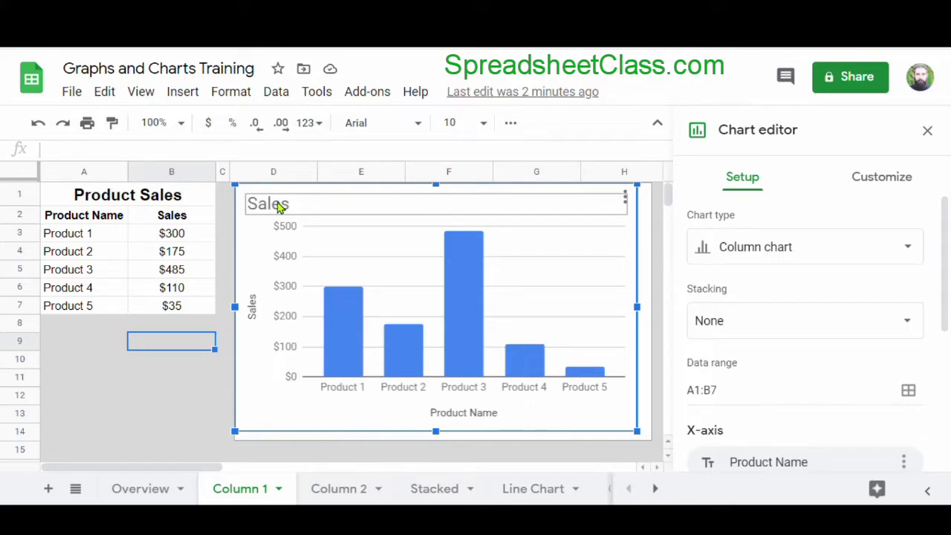
pyautogui.doubleClick(288, 212)
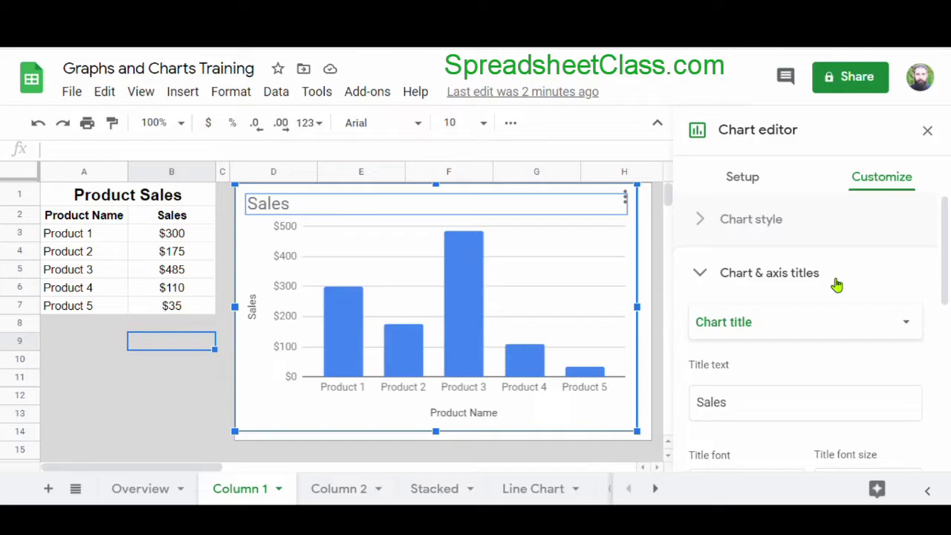
pyautogui.click(743, 401)
pyautogui.doubleClick(710, 401)
pyautogui.write('Product Sales')
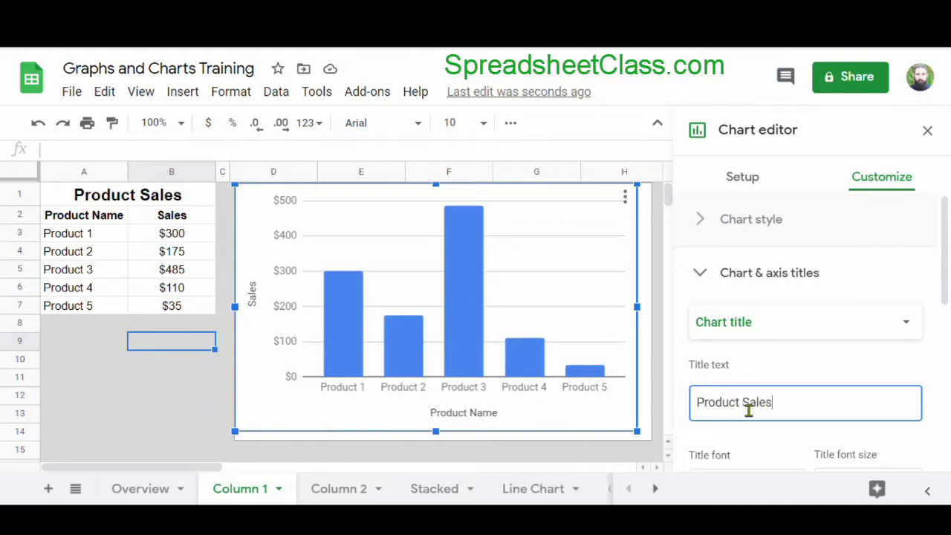
pyautogui.scroll(-3, 813, 349)
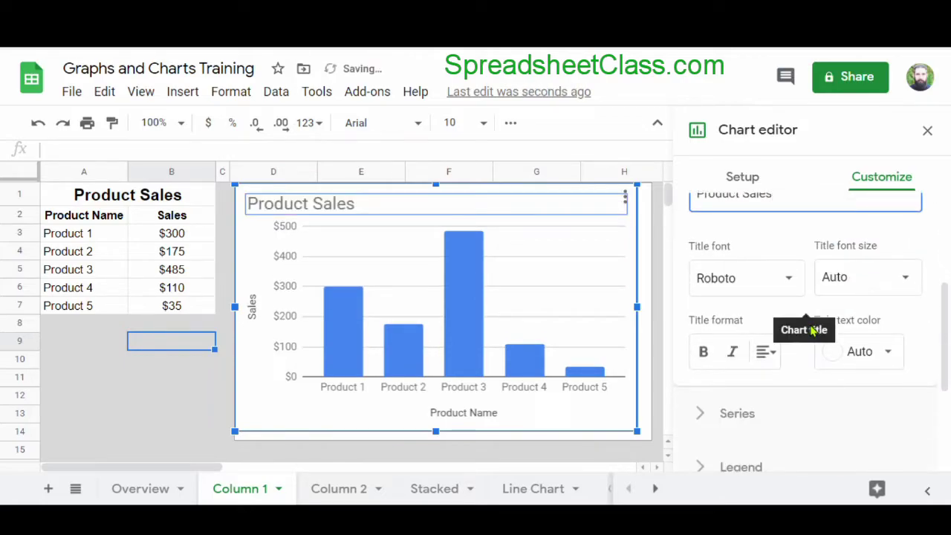
pyautogui.click(702, 357)
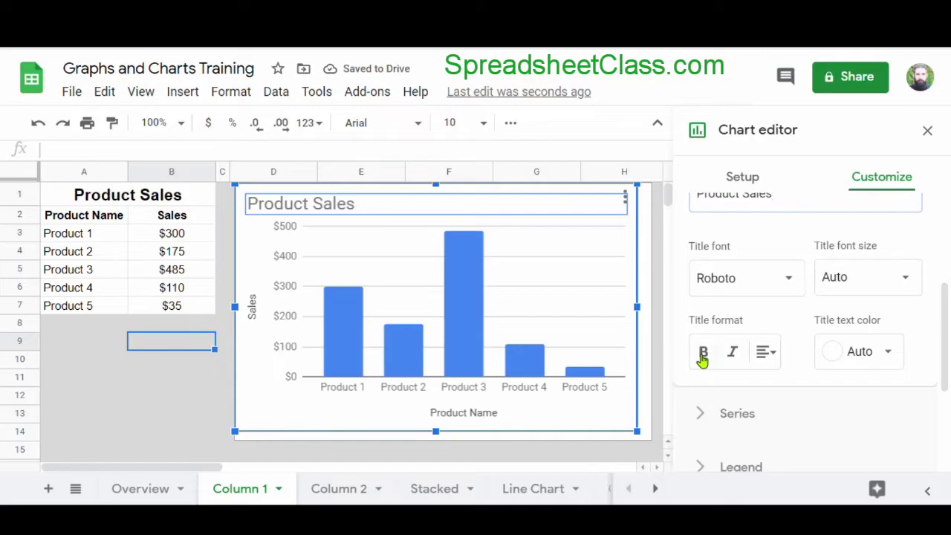
# Make the chart title bold, centre-aligned and black
pyautogui.click(702, 356)
pyautogui.click(767, 354)
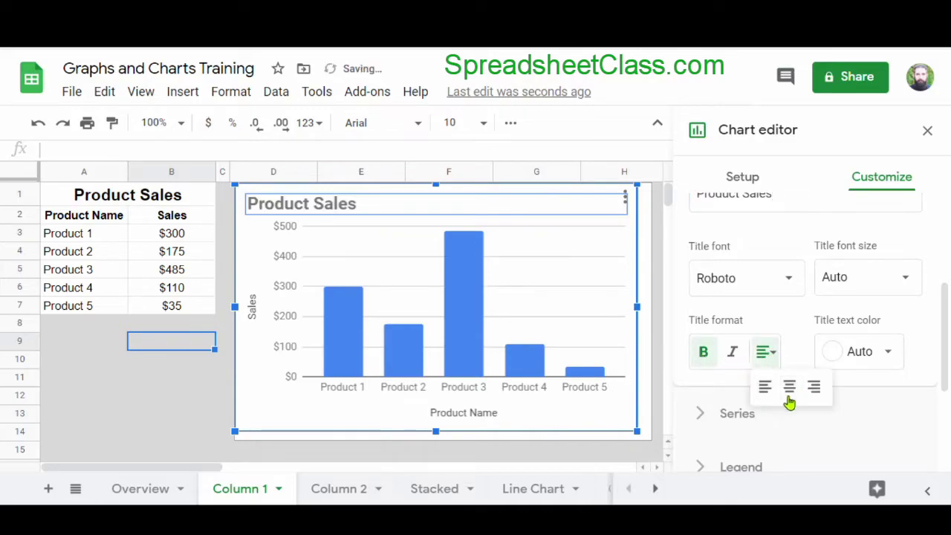
pyautogui.click(789, 390)
pyautogui.click(888, 350)
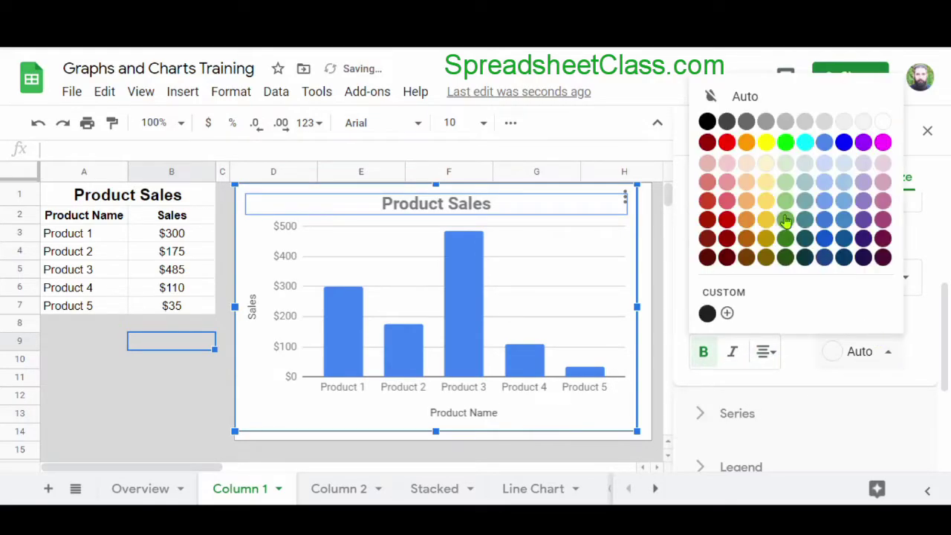
pyautogui.click(706, 121)
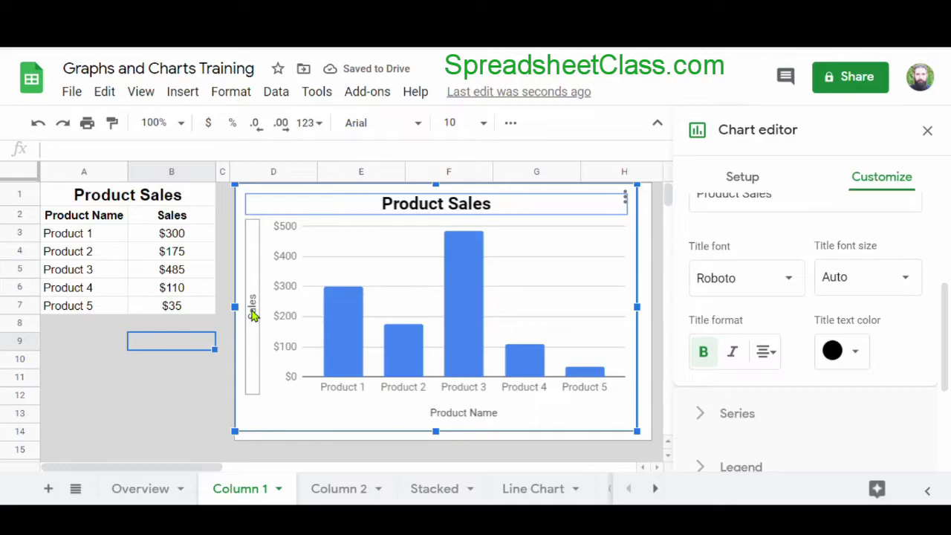
# Make the vertical 'Sales' axis title bold and black
pyautogui.click(253, 315)
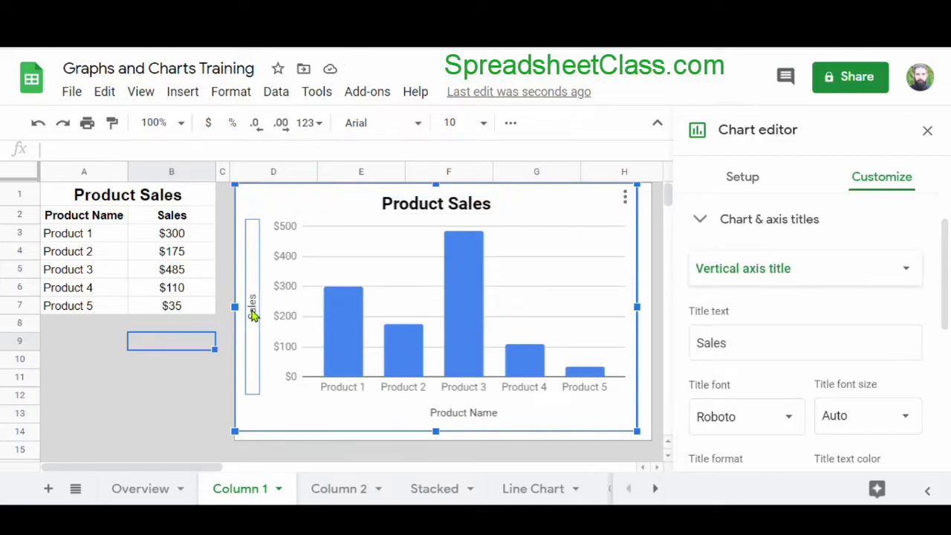
pyautogui.scroll(-2, 776, 316)
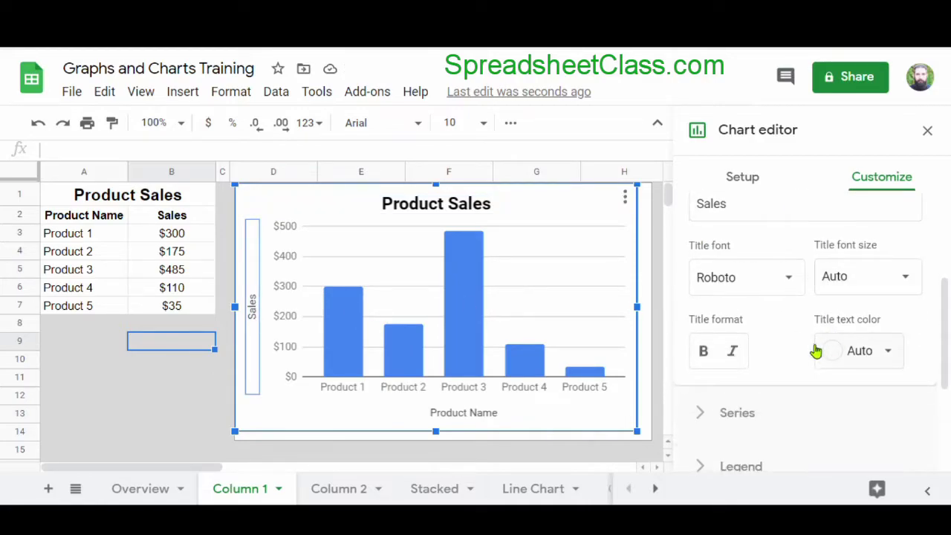
pyautogui.click(704, 351)
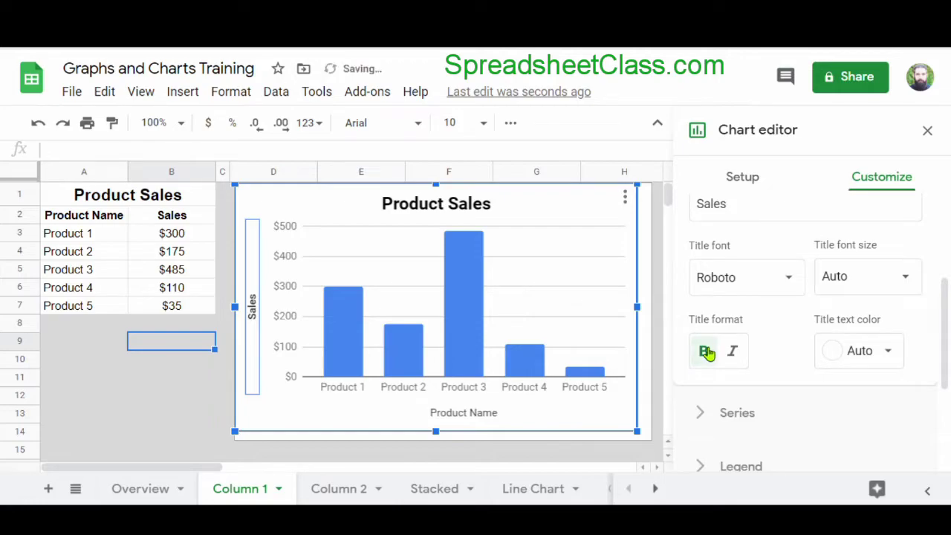
pyautogui.click(858, 351)
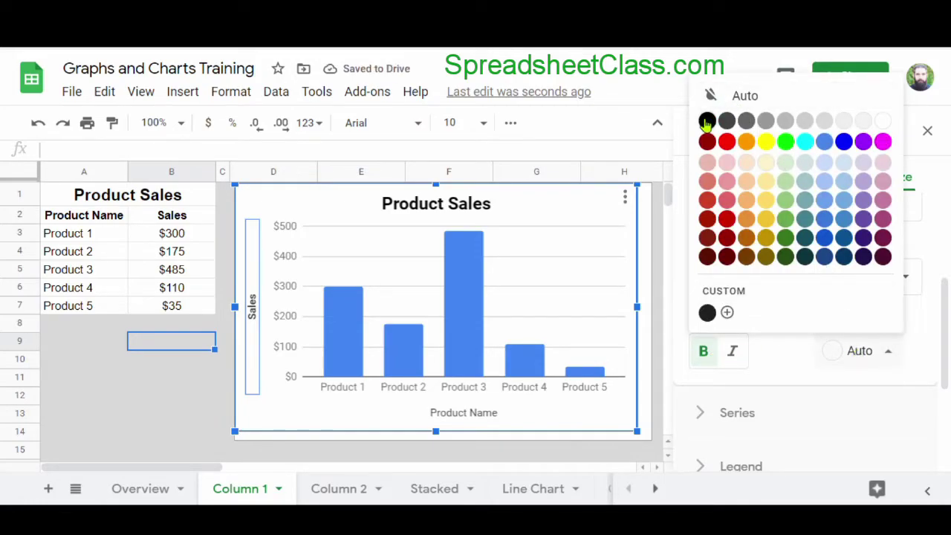
pyautogui.click(707, 122)
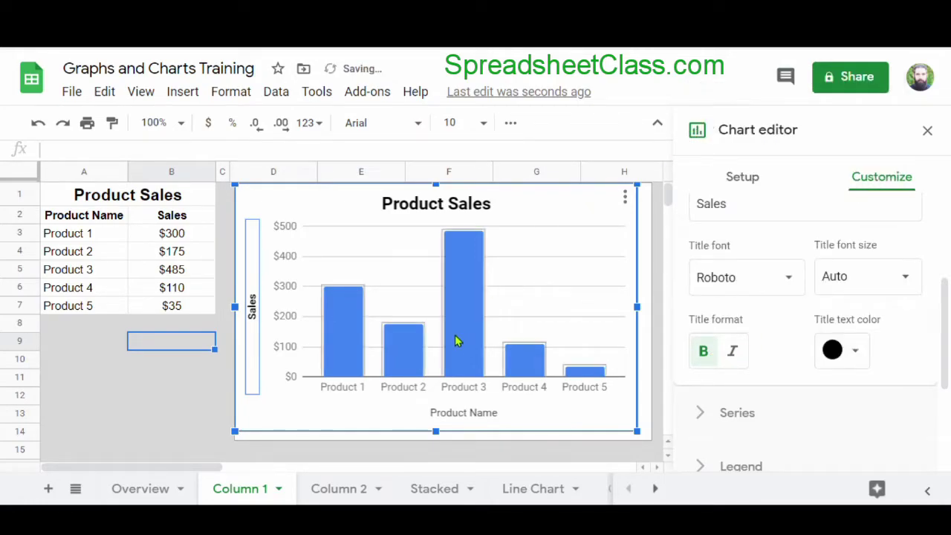
# Make the horizontal 'Product Name' axis title bold and black
pyautogui.click(476, 416)
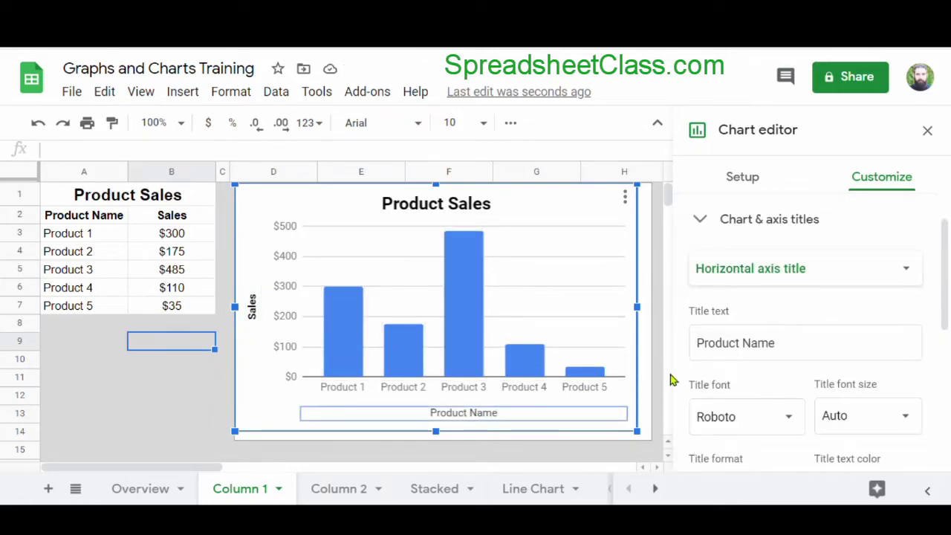
pyautogui.scroll(-2, 845, 315)
pyautogui.click(706, 353)
pyautogui.click(862, 351)
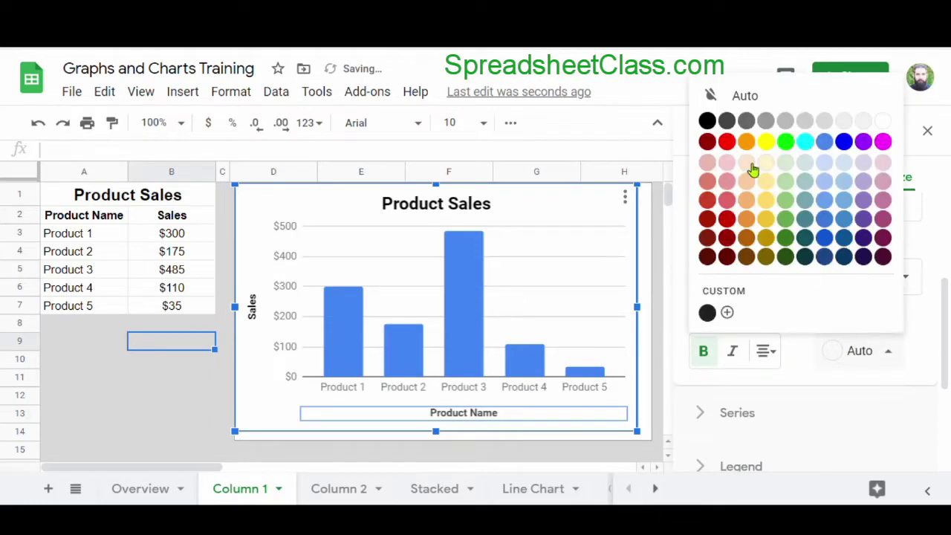
pyautogui.click(708, 121)
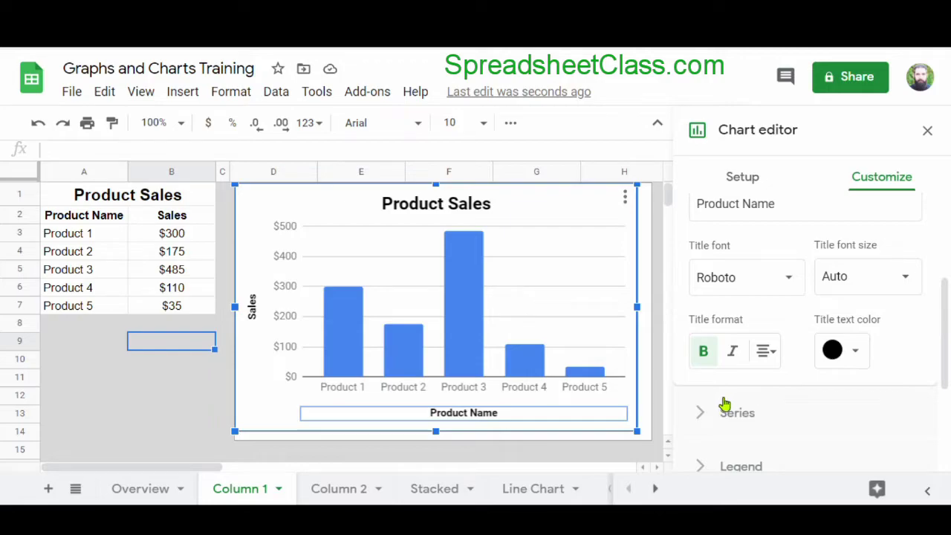
# Make the vertical axis labels bold and black
pyautogui.click(286, 256)
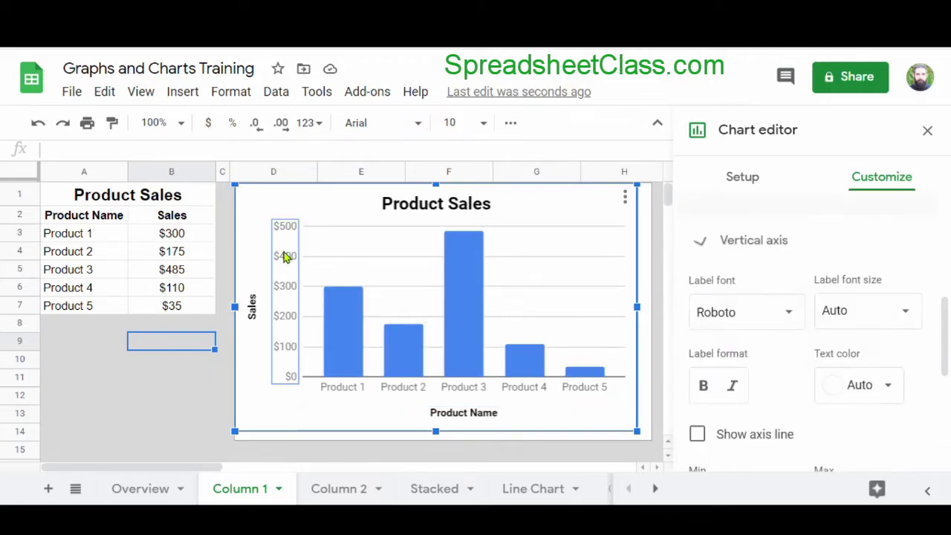
pyautogui.click(702, 315)
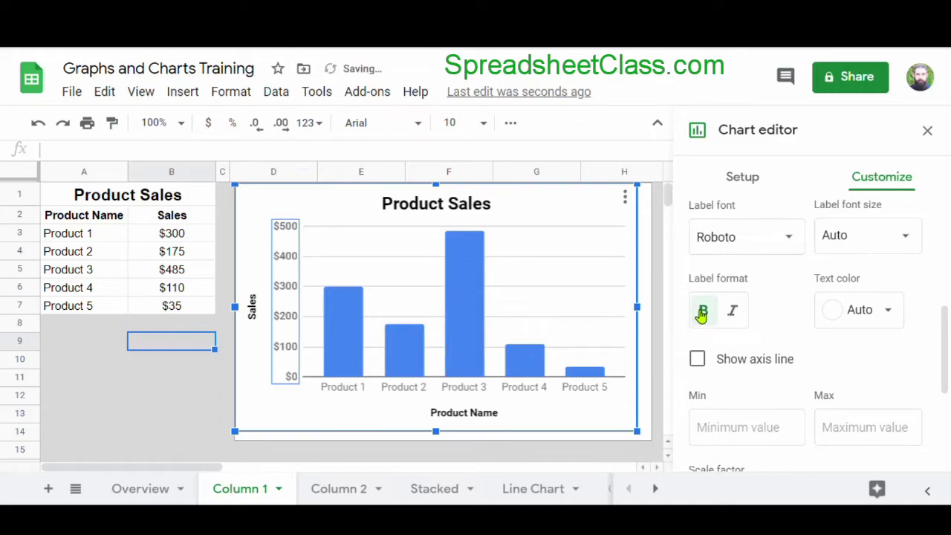
pyautogui.click(879, 313)
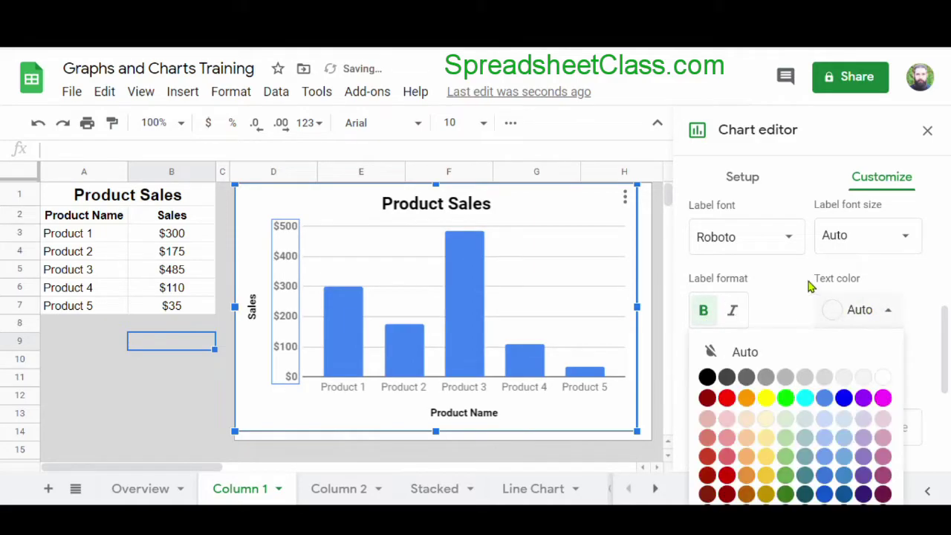
pyautogui.click(706, 376)
# Make the horizontal axis product labels bold and black, then select the Sales bars
pyautogui.click(569, 388)
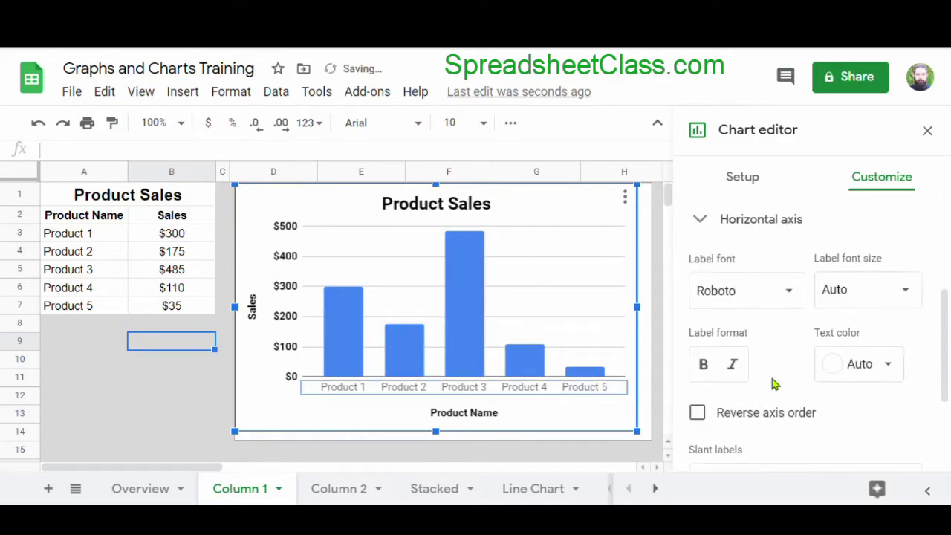
pyautogui.click(865, 367)
pyautogui.click(708, 134)
pyautogui.click(703, 365)
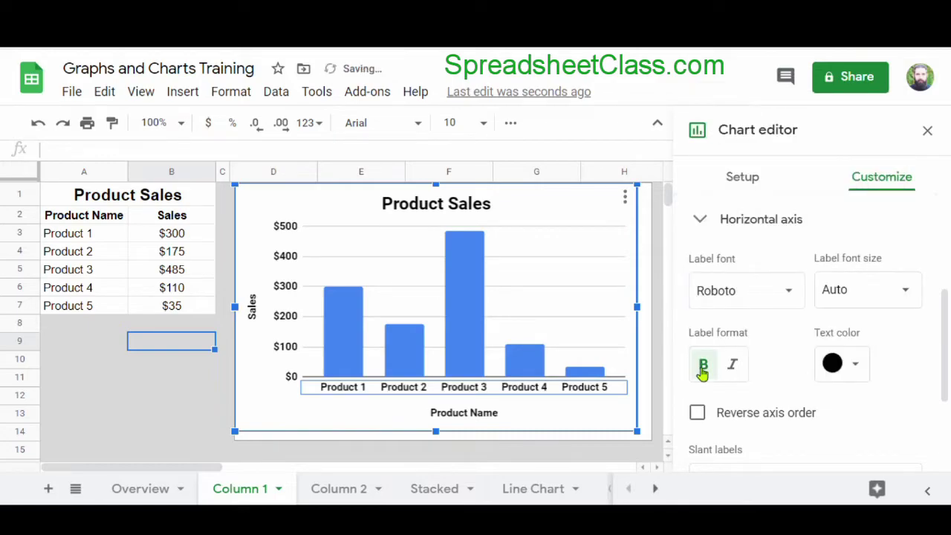
pyautogui.click(468, 303)
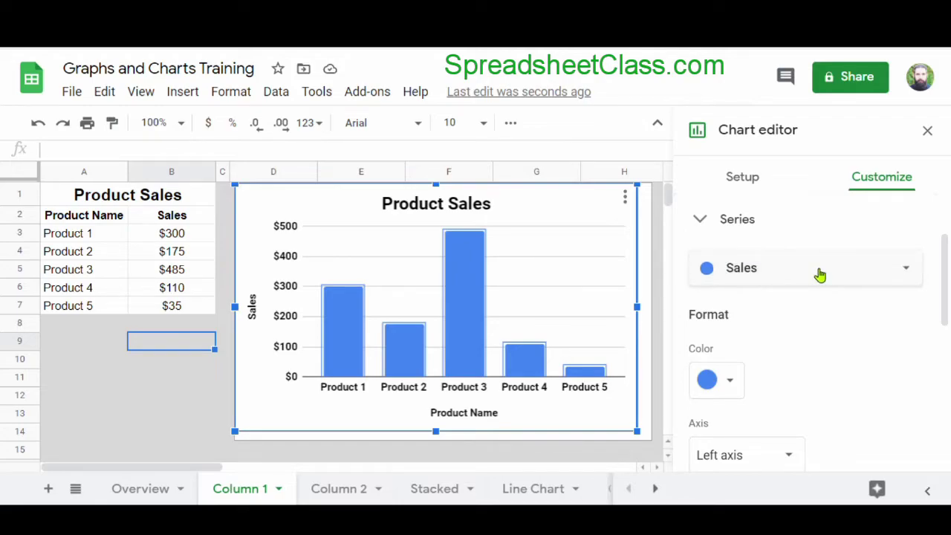
# Set the Sales series bar colour to red
pyautogui.click(733, 389)
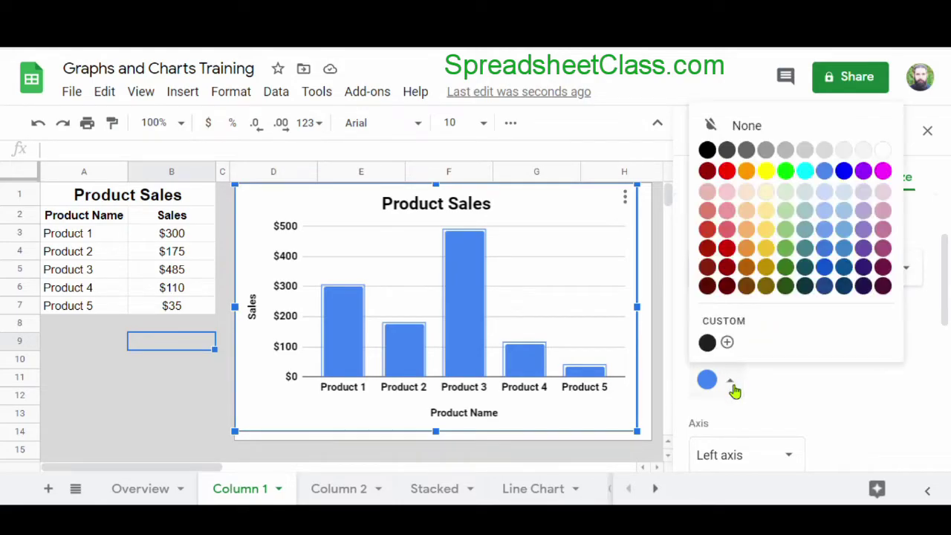
pyautogui.click(727, 173)
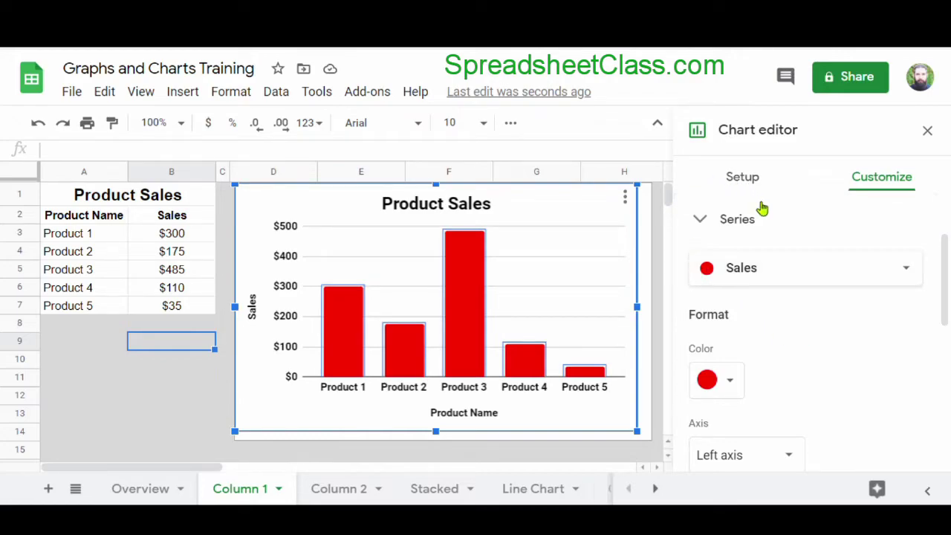
pyautogui.scroll(-3, 842, 332)
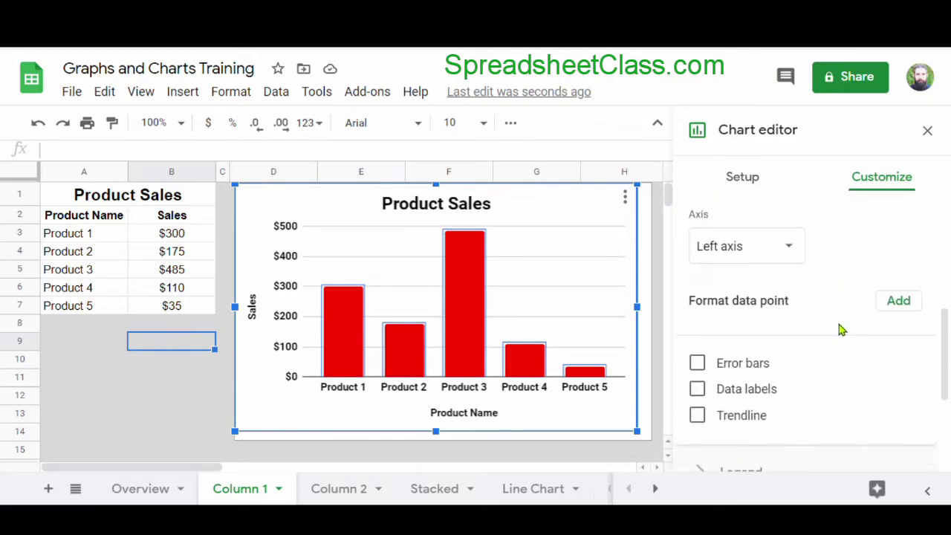
# Turn on bold data labels showing each bar's sales value, then deselect the chart
pyautogui.click(698, 390)
pyautogui.scroll(-2, 845, 372)
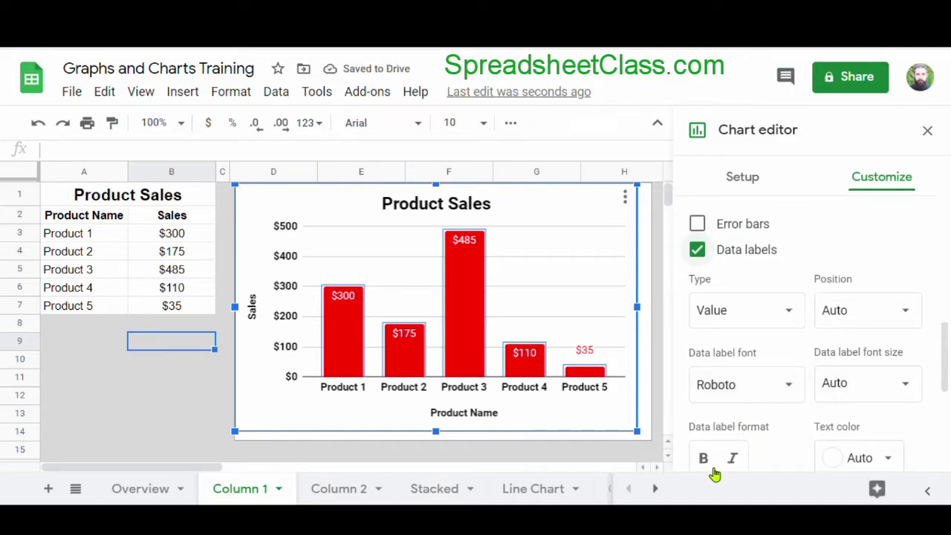
pyautogui.click(704, 458)
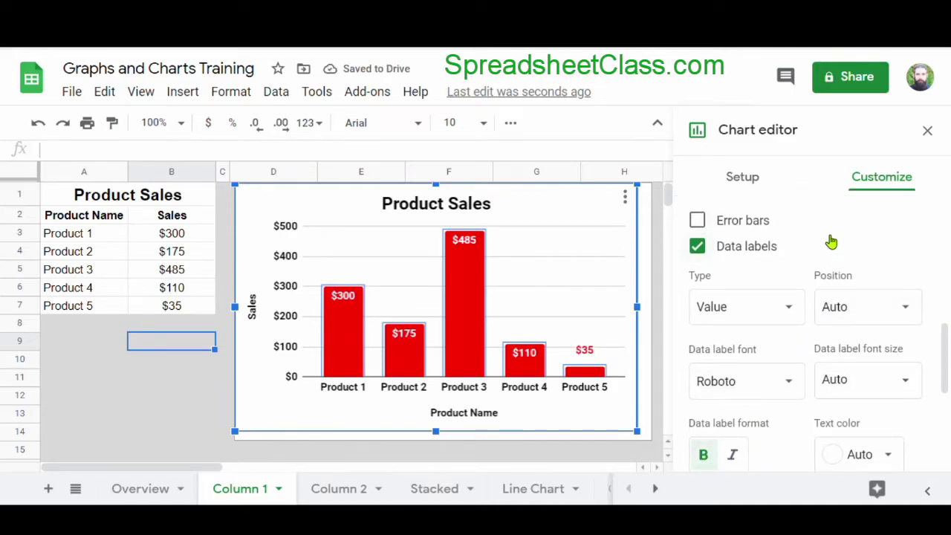
pyautogui.click(153, 397)
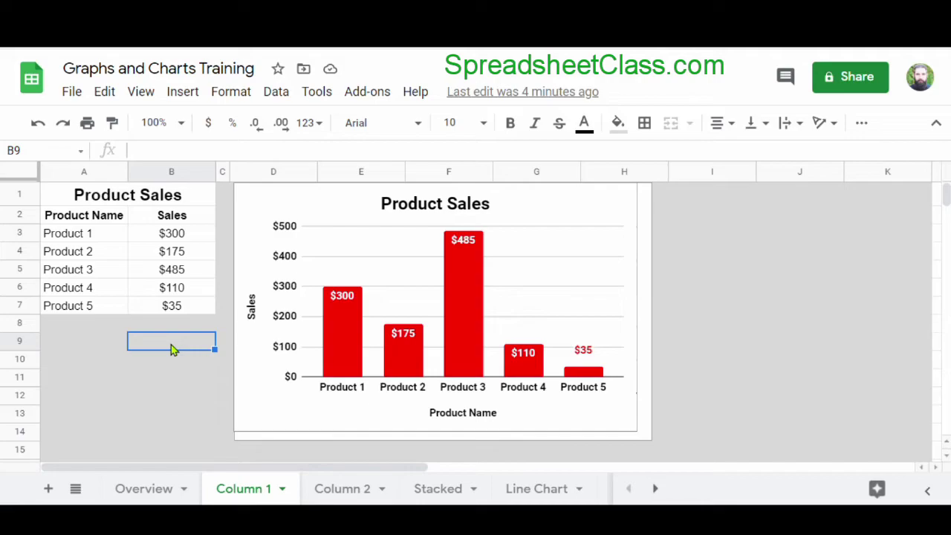
# Reopen the chart editor's Setup options and edit the A1:B7 data range field
pyautogui.doubleClick(557, 257)
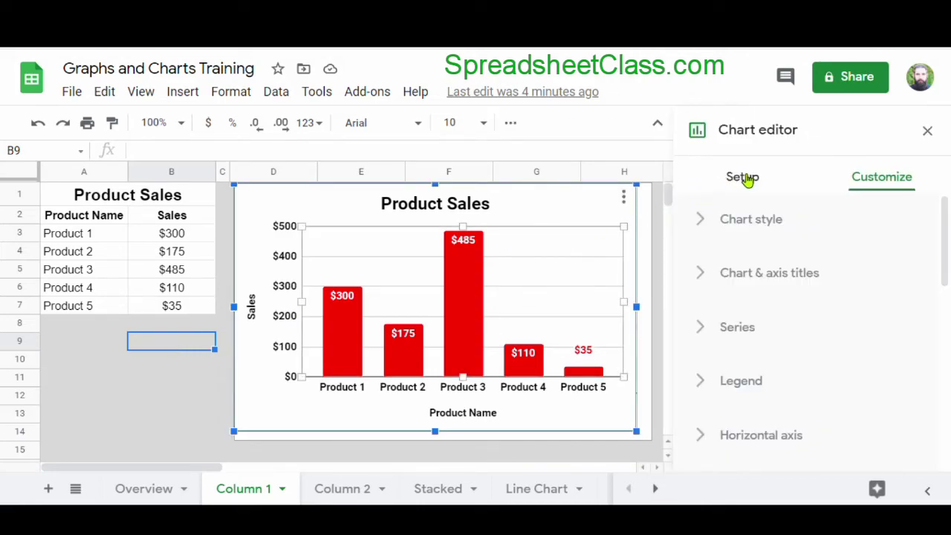
pyautogui.click(767, 185)
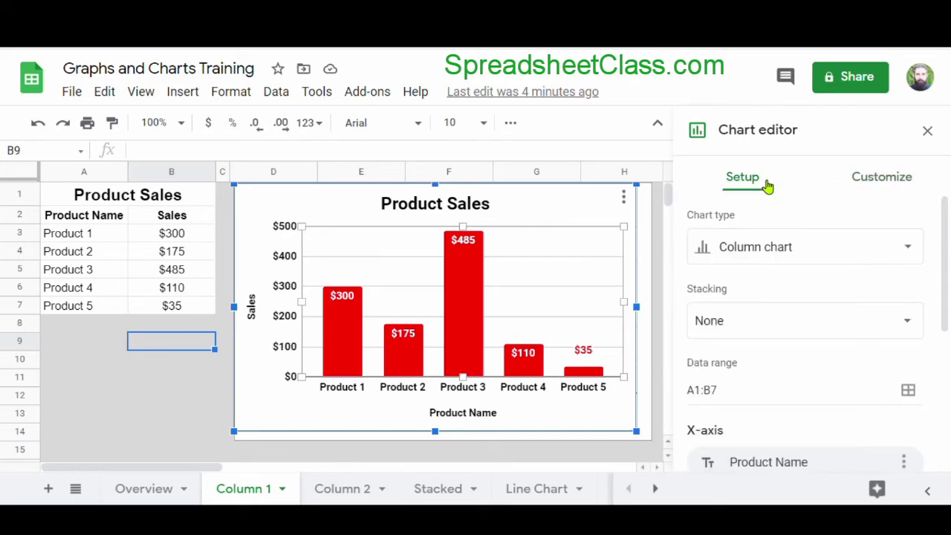
pyautogui.click(729, 390)
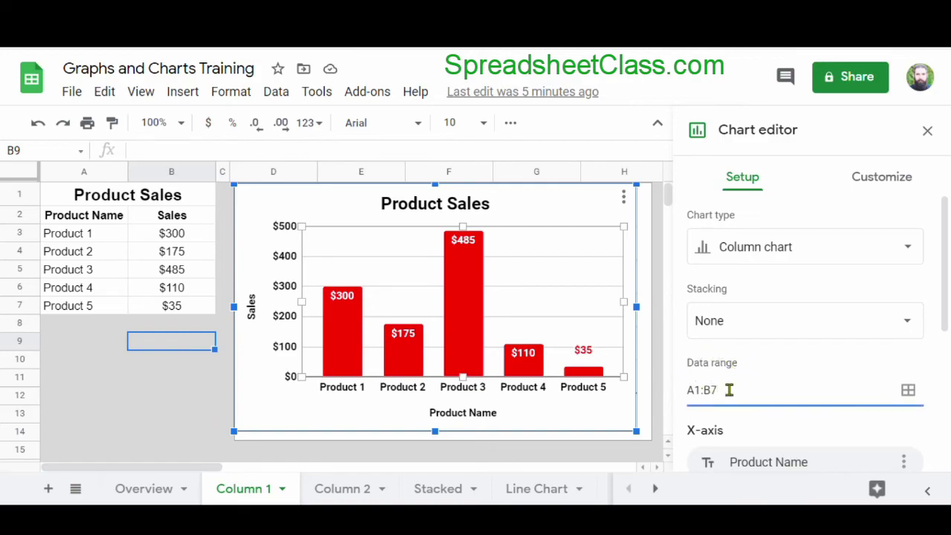